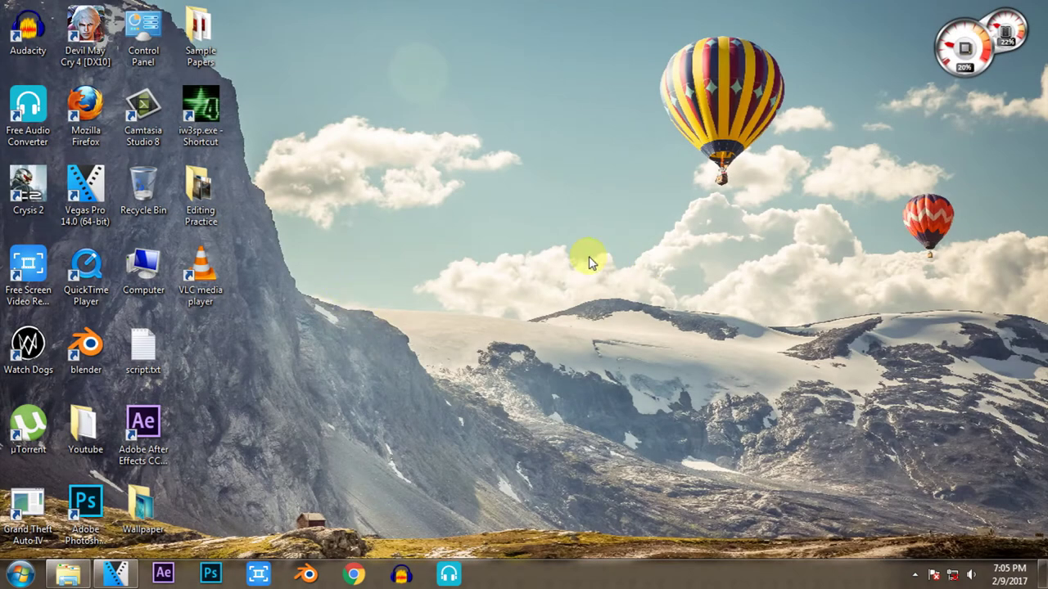
Launch VLC media player from the desktop, view its Media commands, and close the player.
left_click(201, 274)
double_click(201, 274)
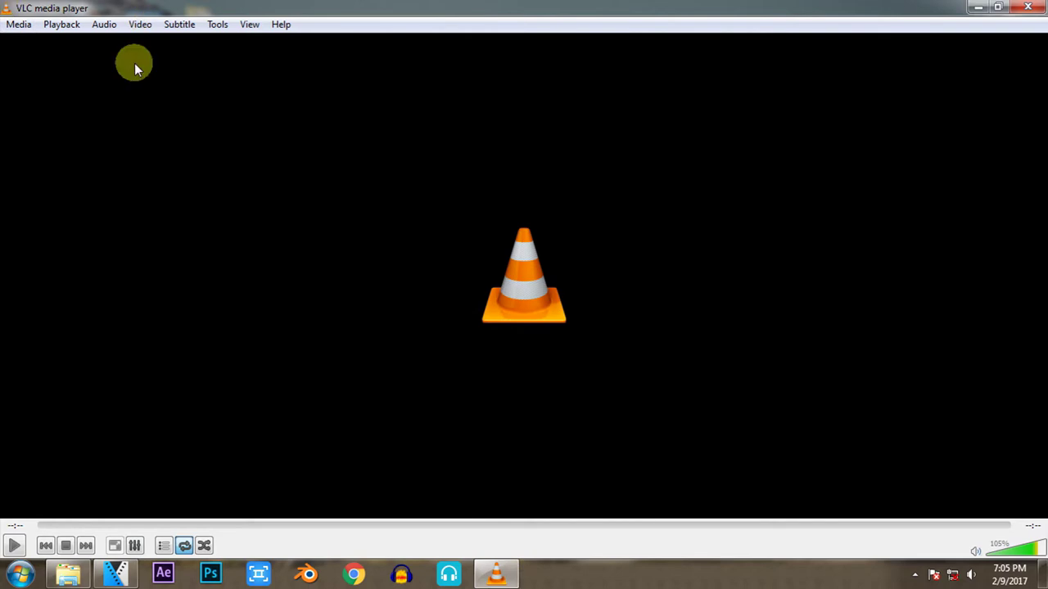
left_click(15, 24)
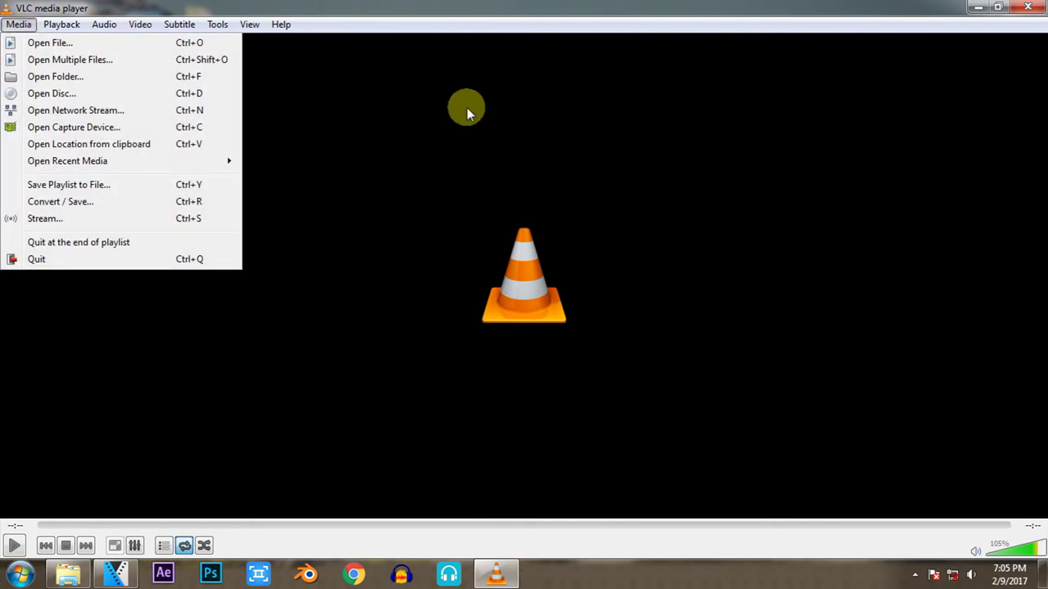
left_click(467, 165)
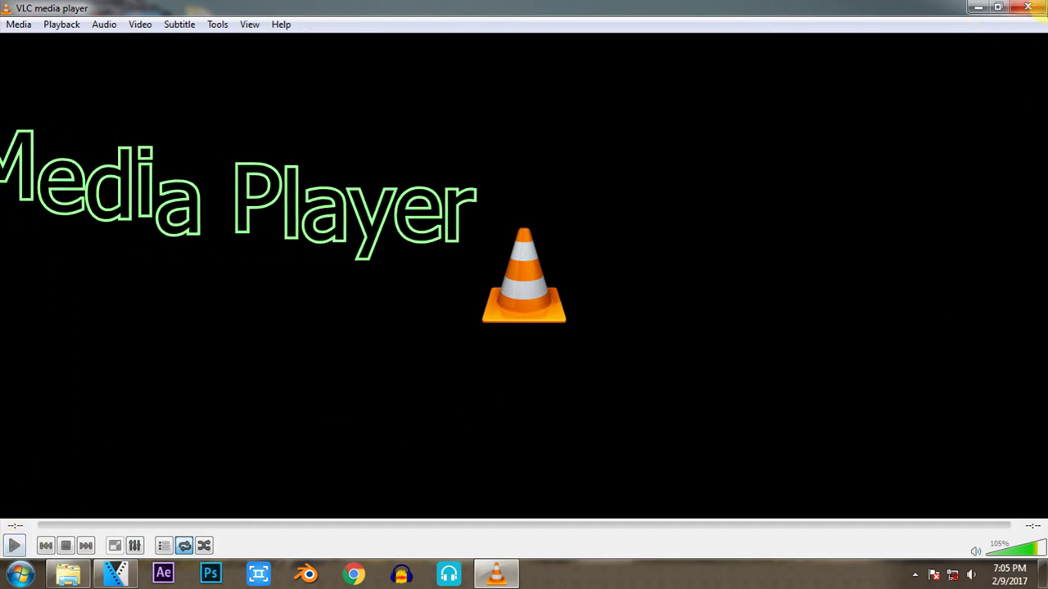
left_click(1028, 6)
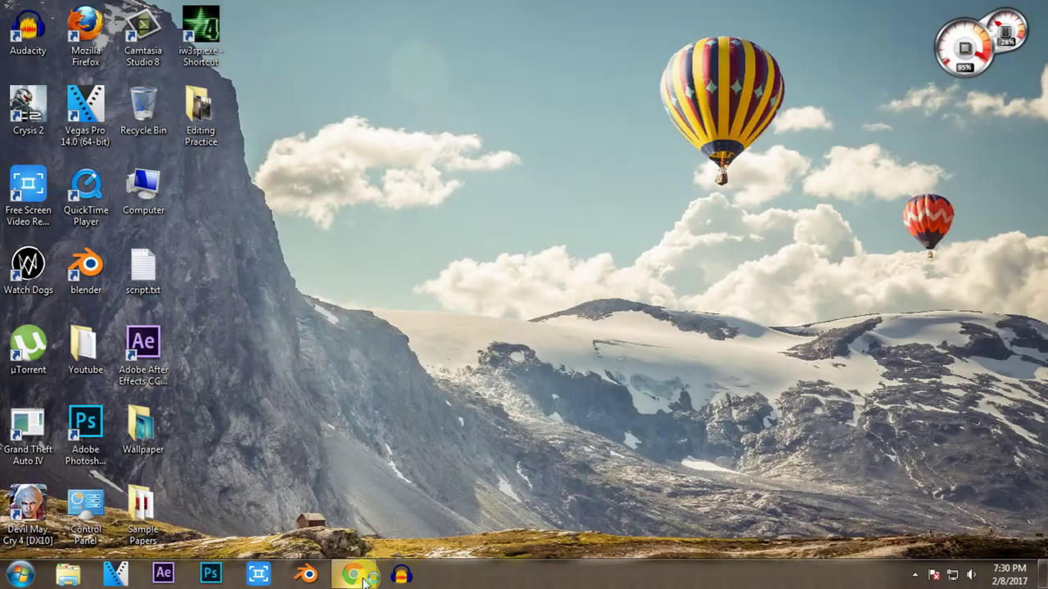
Open Chrome and search Google for "download vlc media player".
left_click(353, 575)
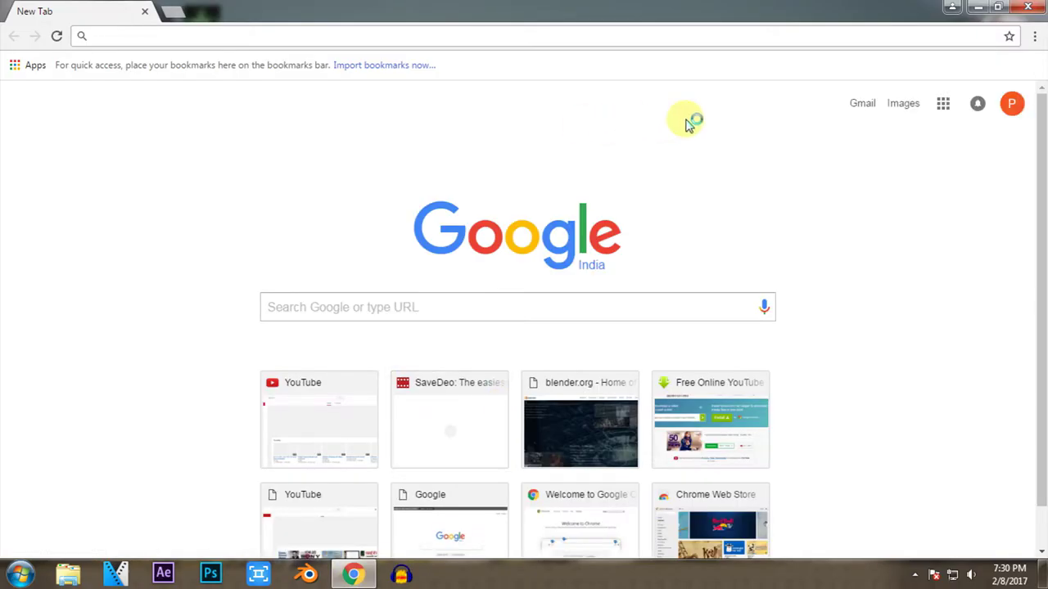
left_click(417, 315)
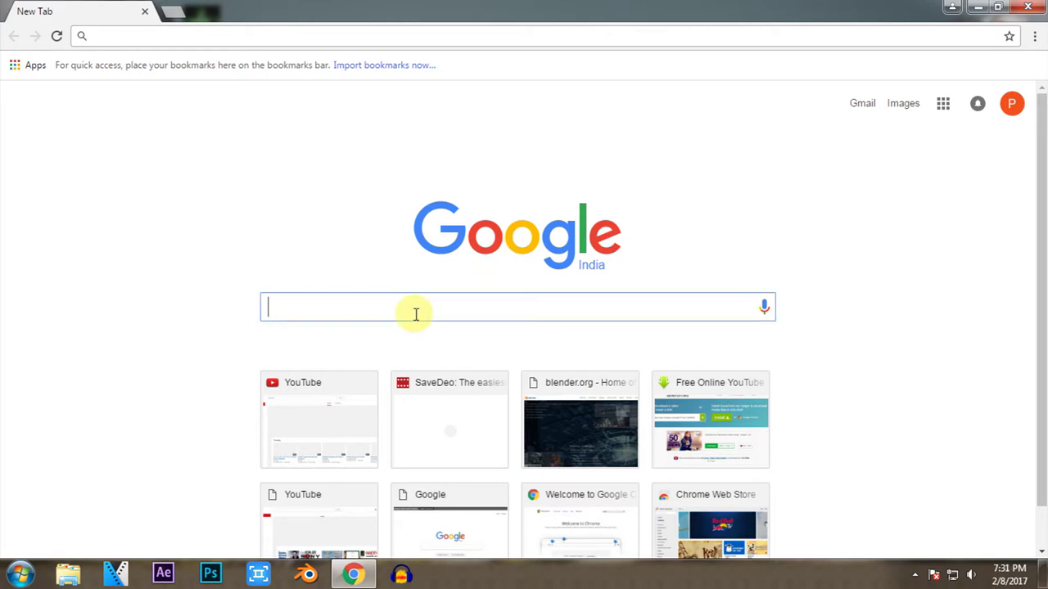
type("down")
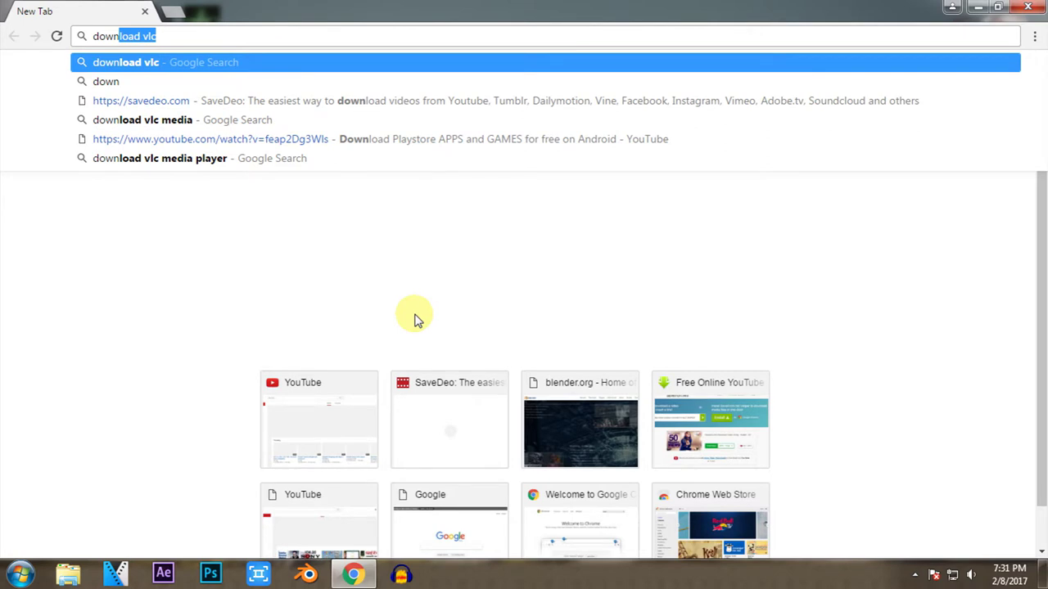
key("Right")
key("Down")
key("Down")
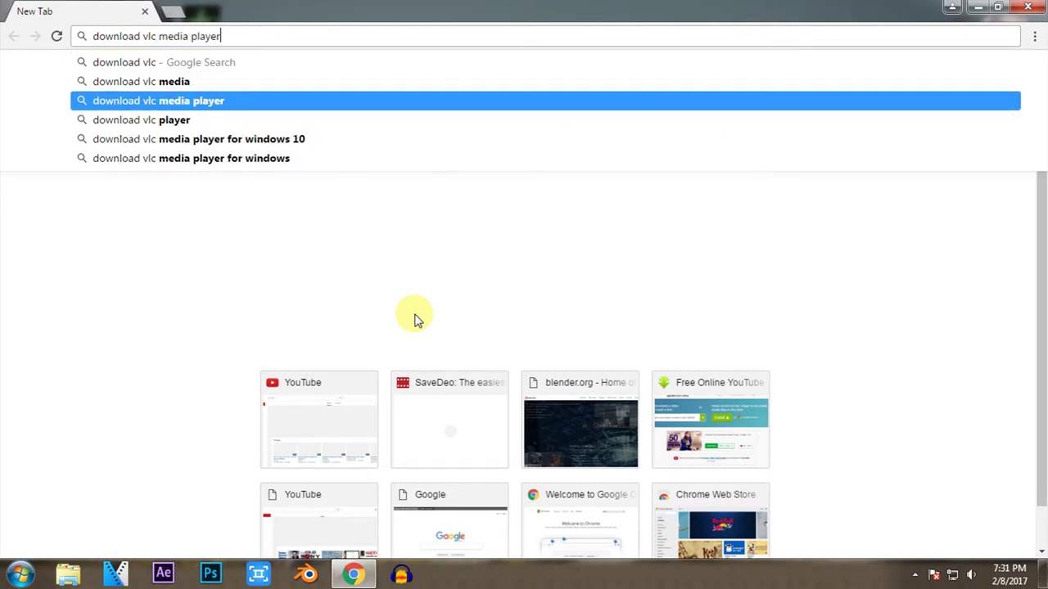
key("Return")
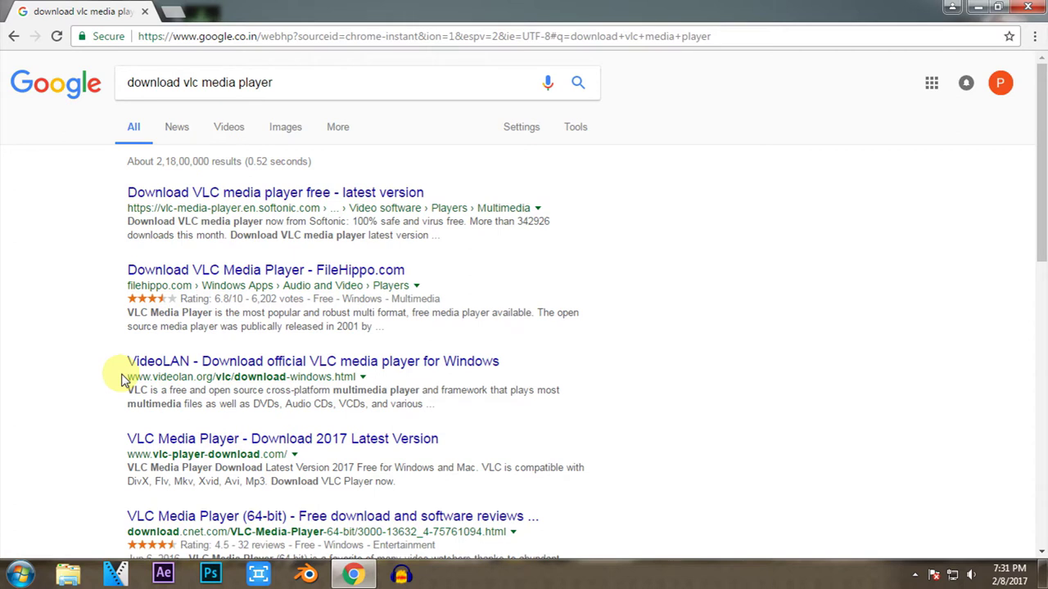
Open the official VideoLAN download page for VLC on Windows from the search results.
left_click_drag(121, 381, 297, 379)
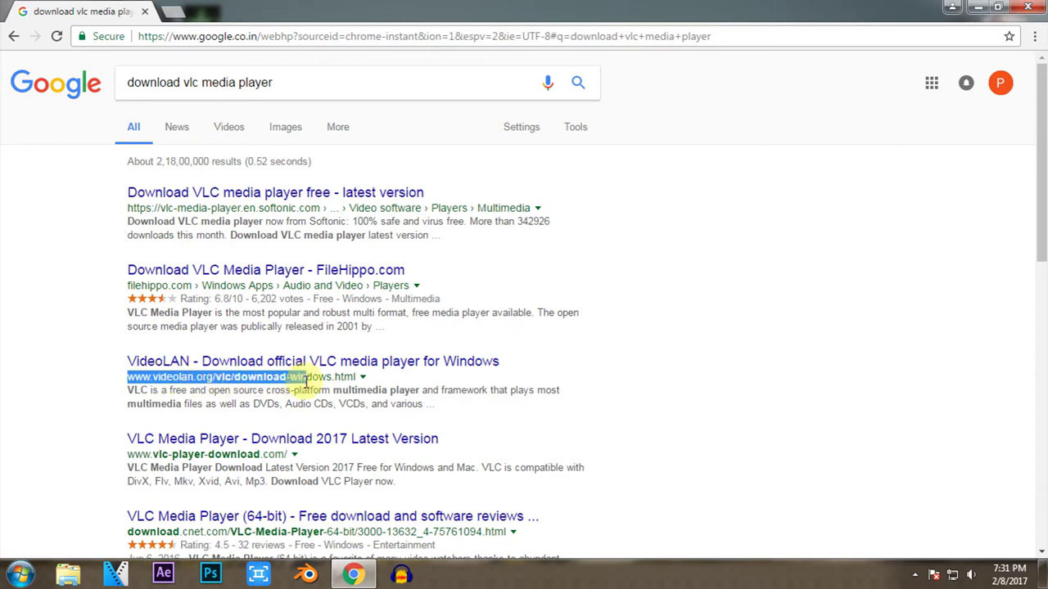
left_click(104, 380)
left_click(213, 361)
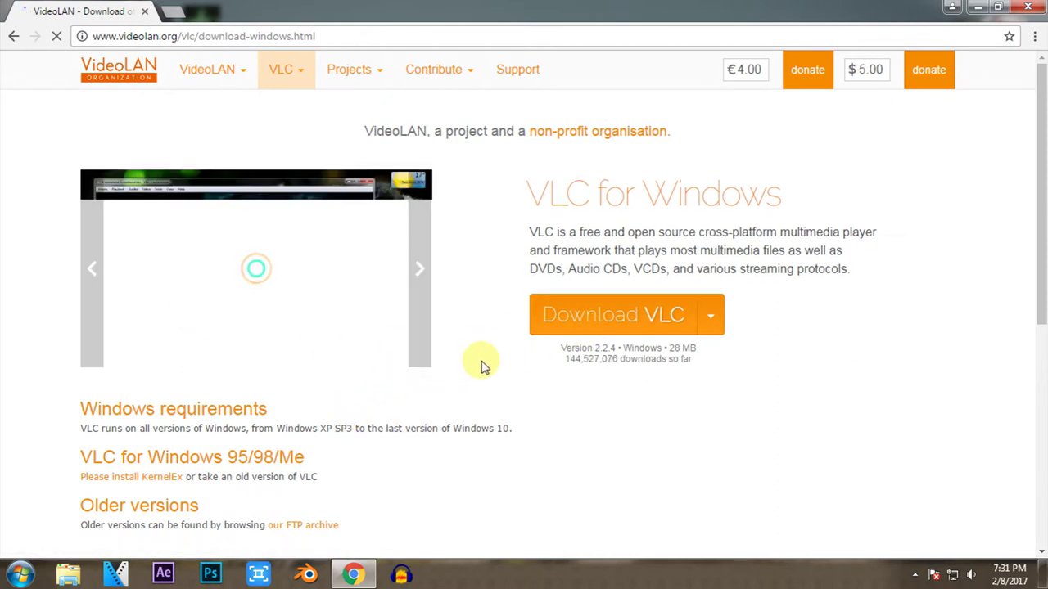
left_click_drag(1045, 226, 1024, 182)
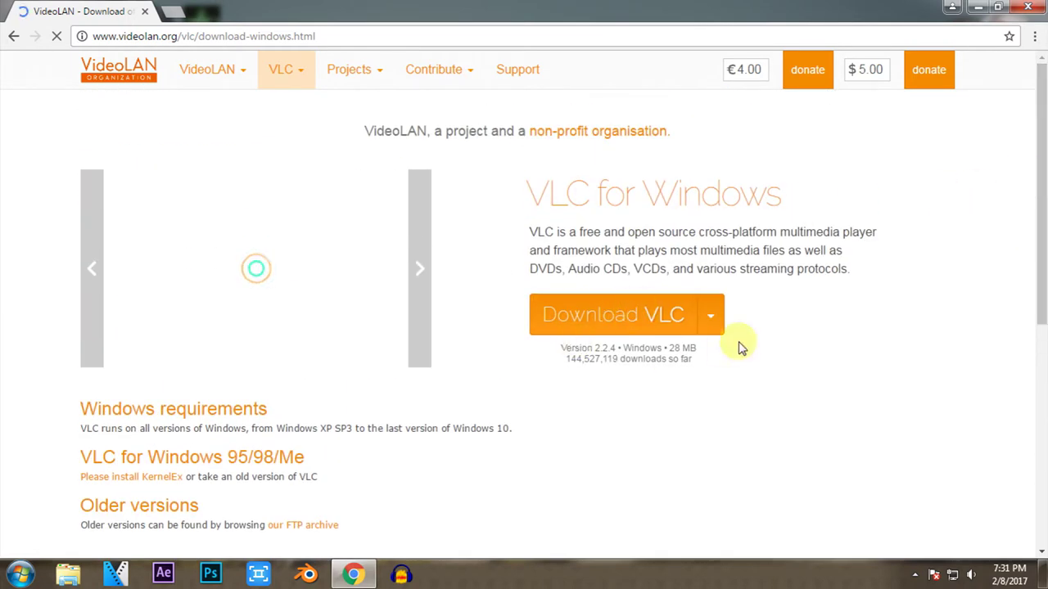
Start downloading the VLC installer for the 64bit version and return to the VLC for Windows page.
left_click(708, 319)
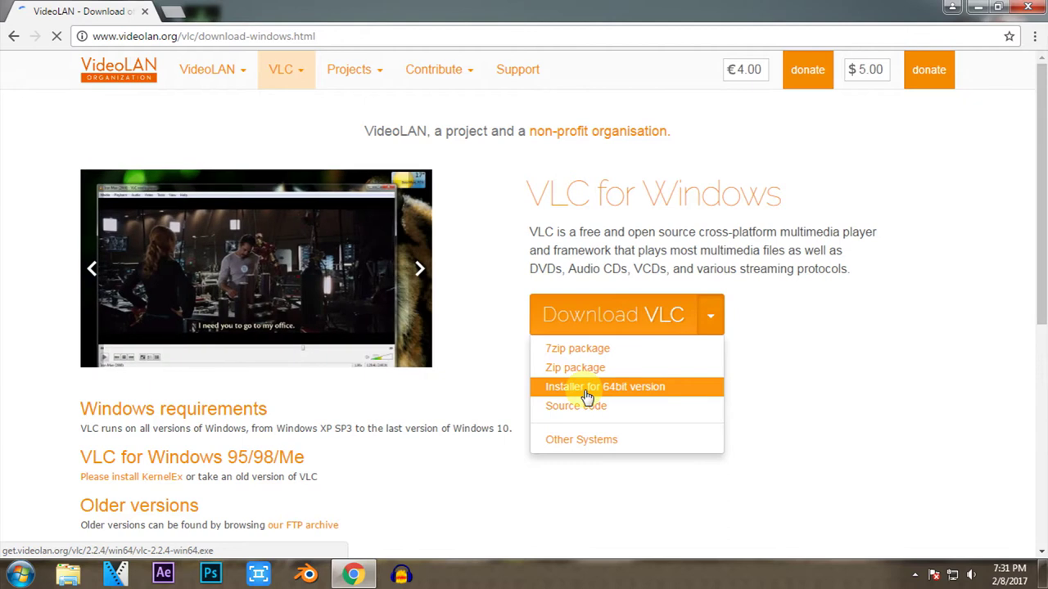
left_click(586, 396)
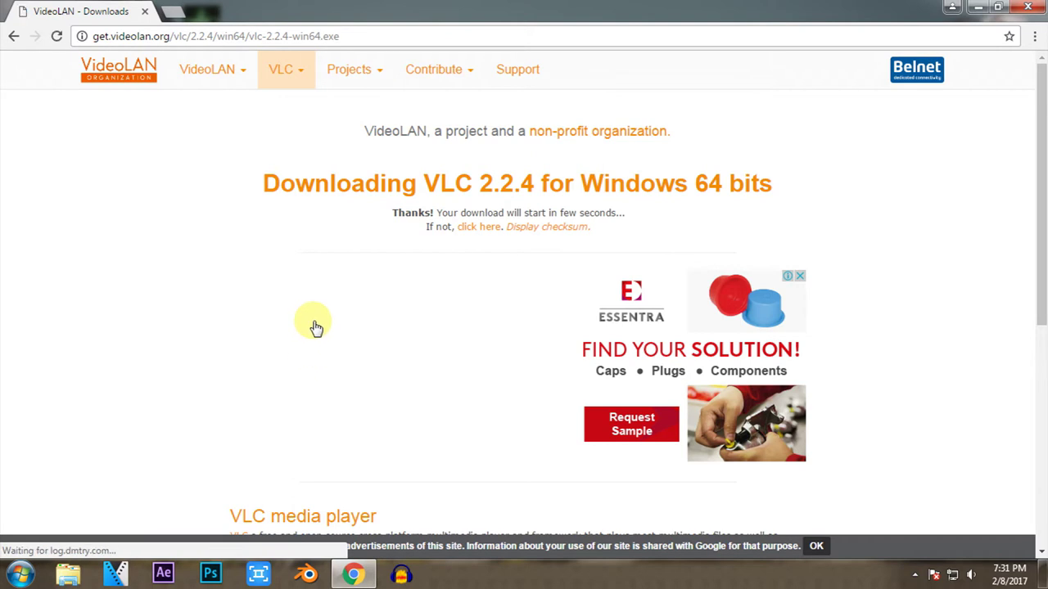
left_click(13, 41)
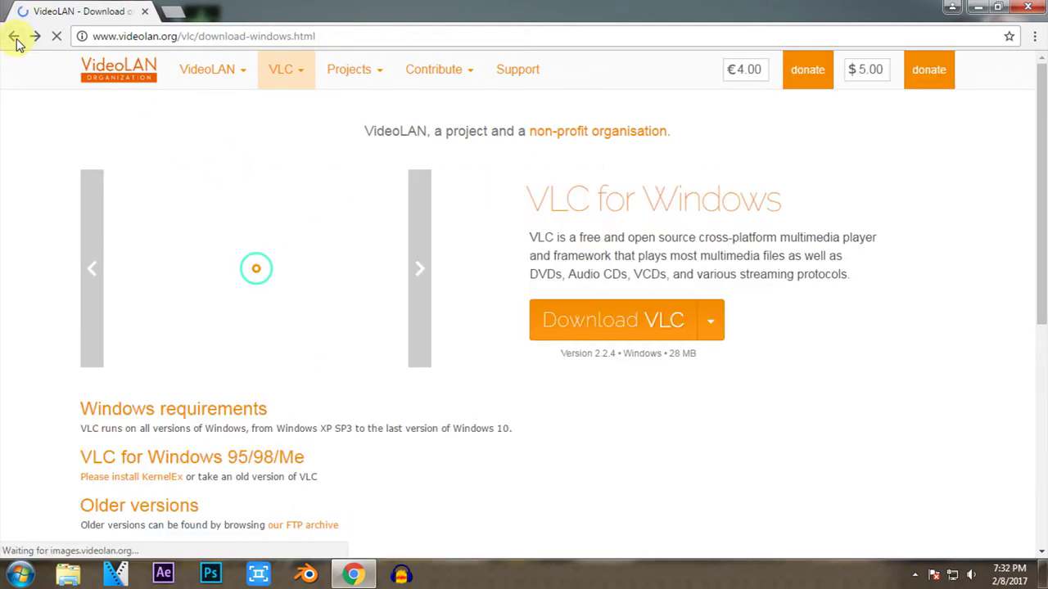
Minimize the browser and run vlc-2.2.0-win32.exe from the Downloads folder.
left_click(978, 8)
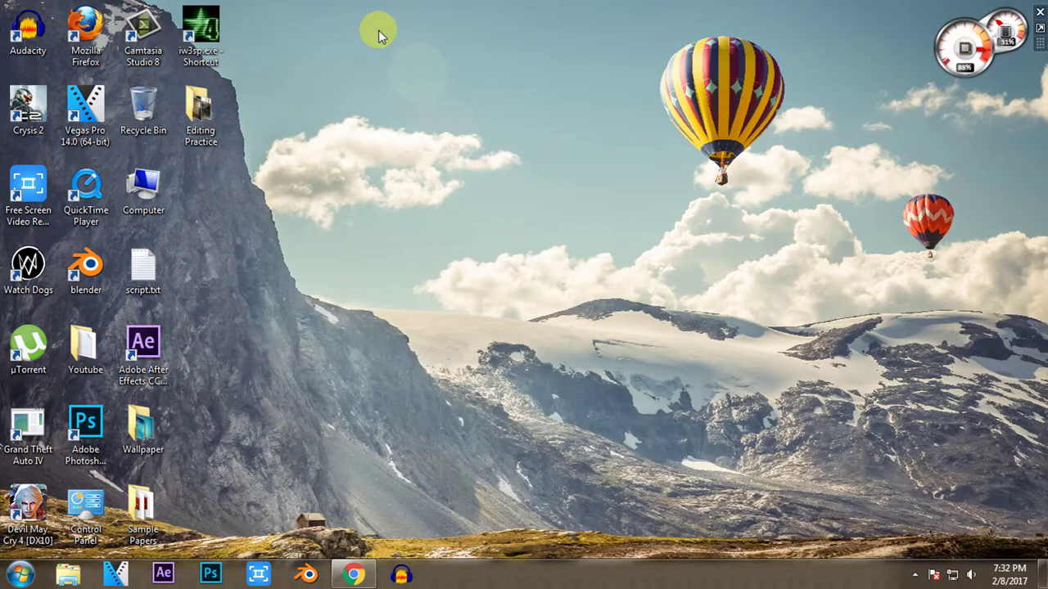
left_click(68, 573)
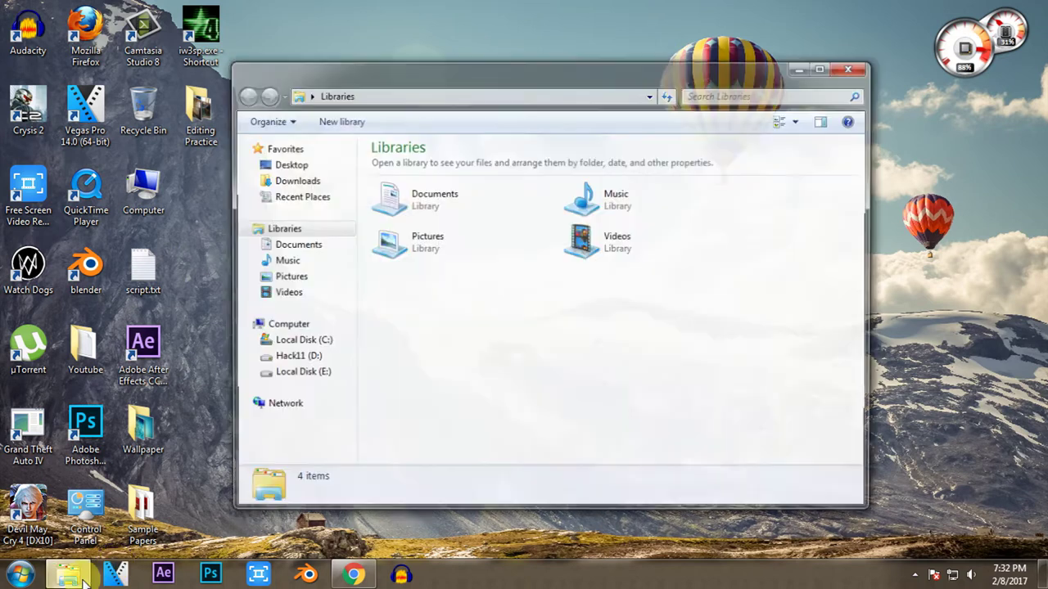
left_click(294, 180)
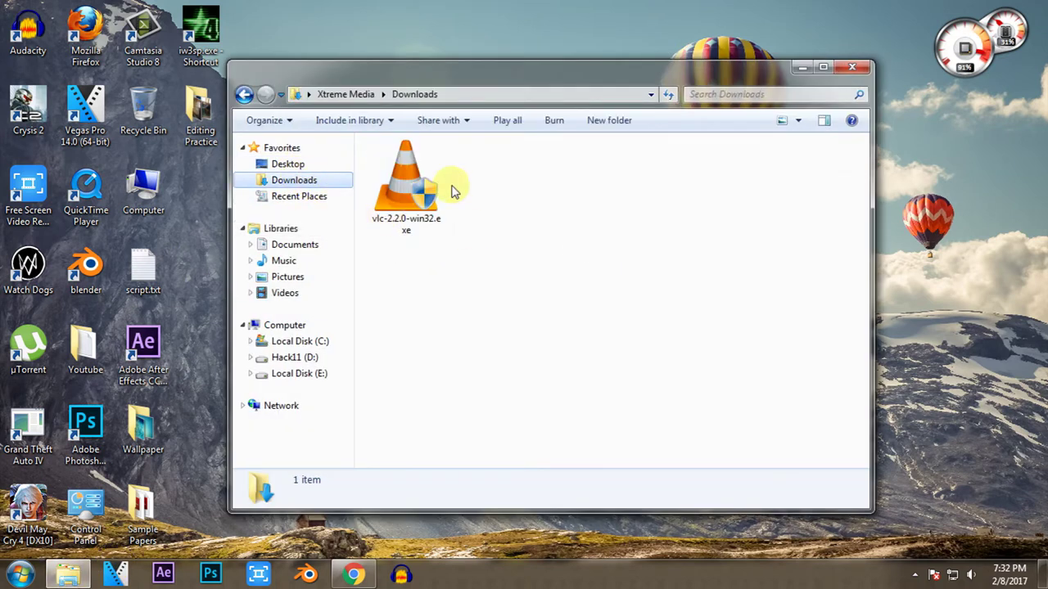
double_click(406, 227)
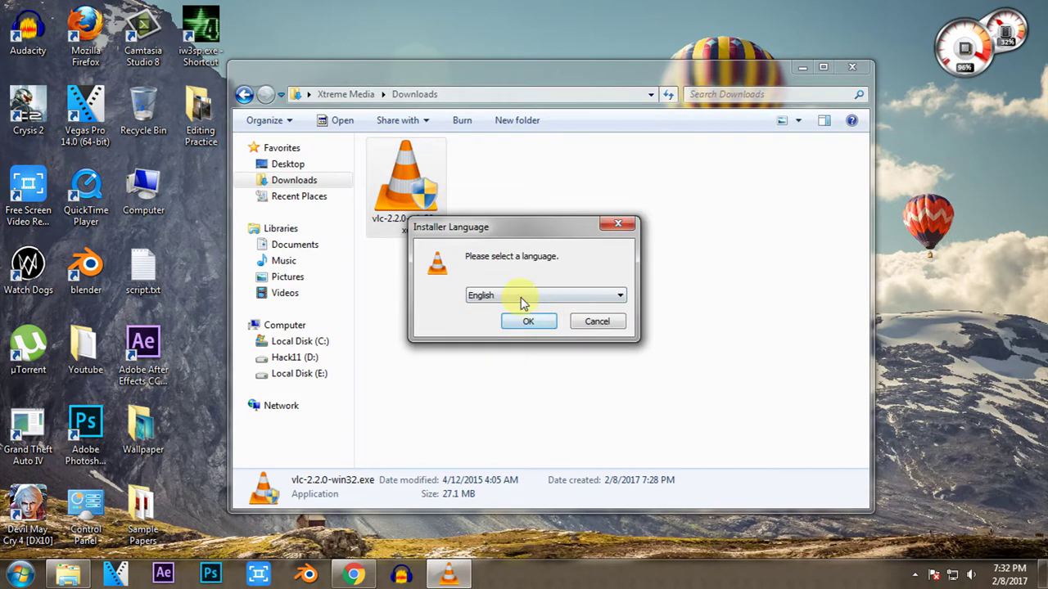
Select English as the installer language and confirm it.
left_click(523, 296)
left_click(524, 299)
left_click(519, 298)
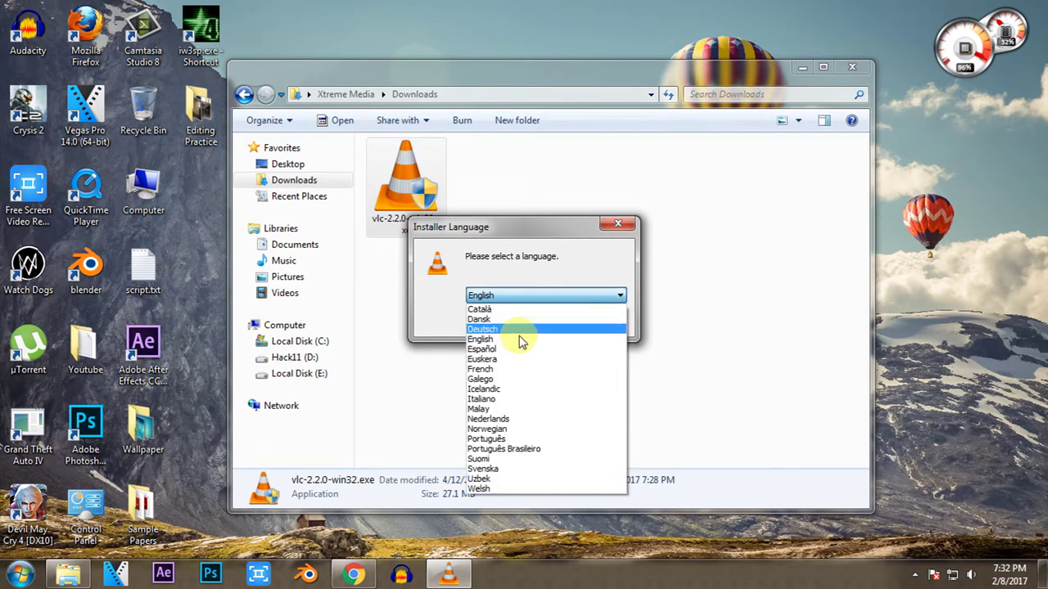
left_click(502, 338)
left_click(537, 321)
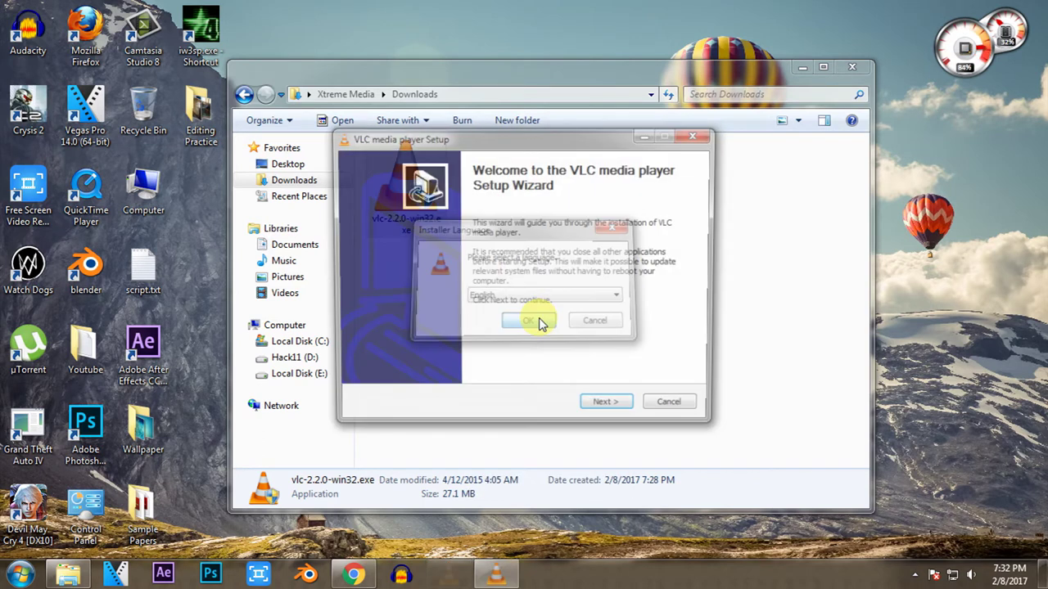
Proceed through the welcome and license pages of VLC setup, review the components, and accept the default selection.
left_click(610, 410)
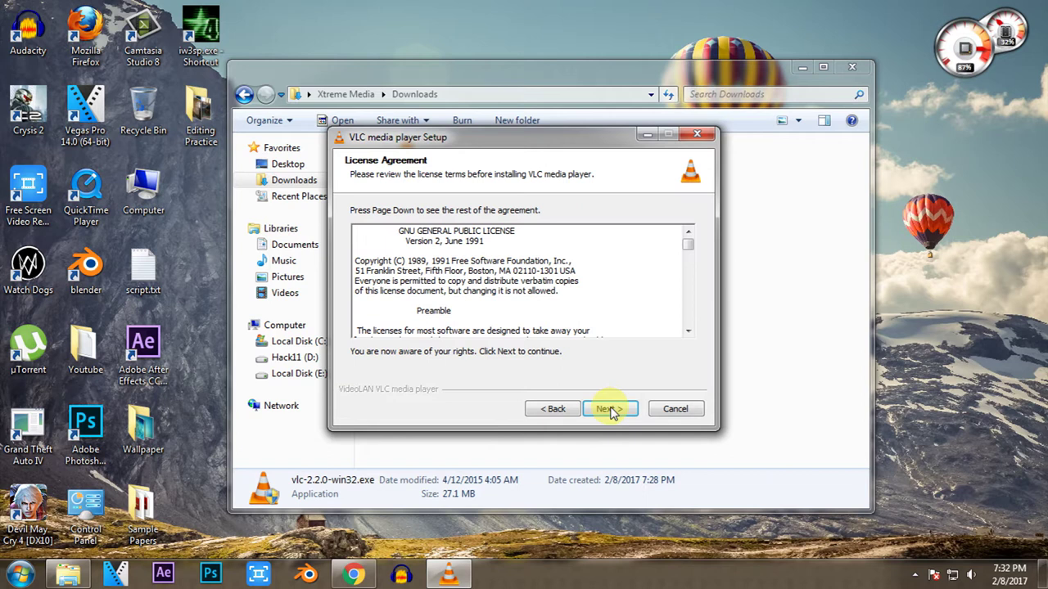
left_click(610, 410)
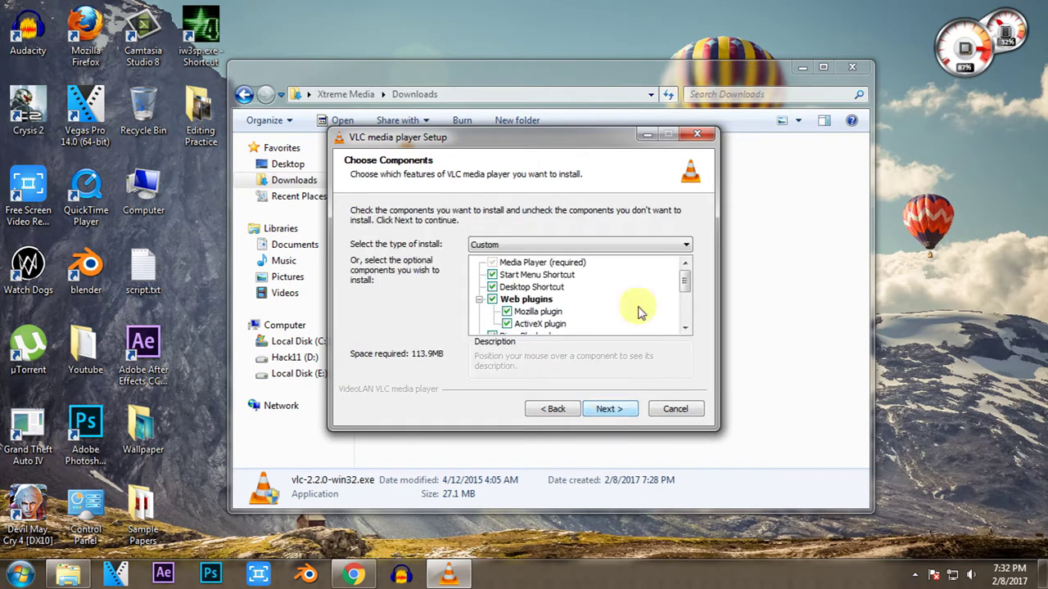
scroll(686, 326, "down", 2)
scroll(685, 325, "down", 1)
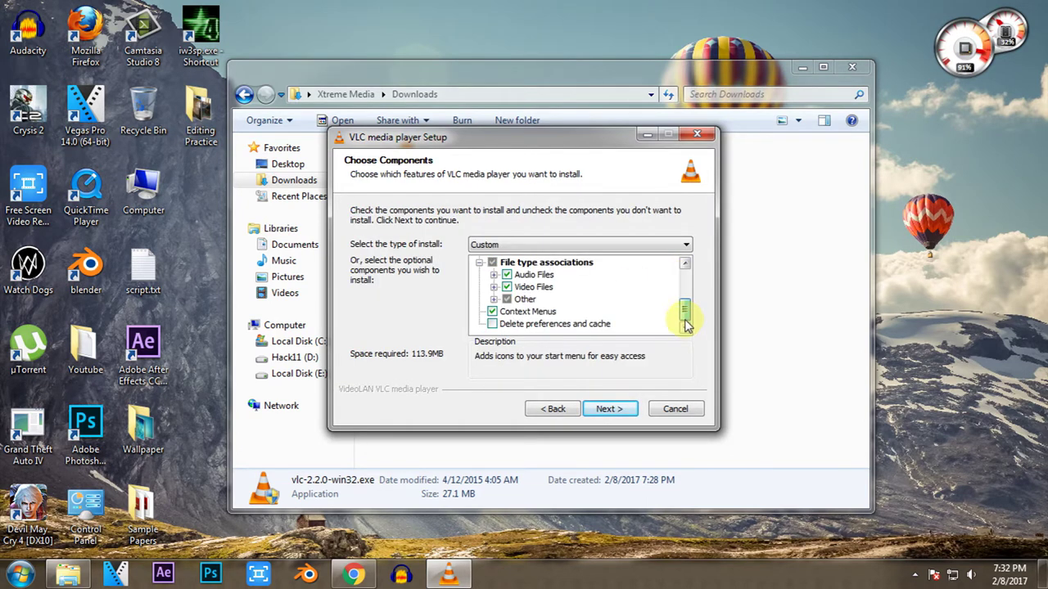
left_click(610, 409)
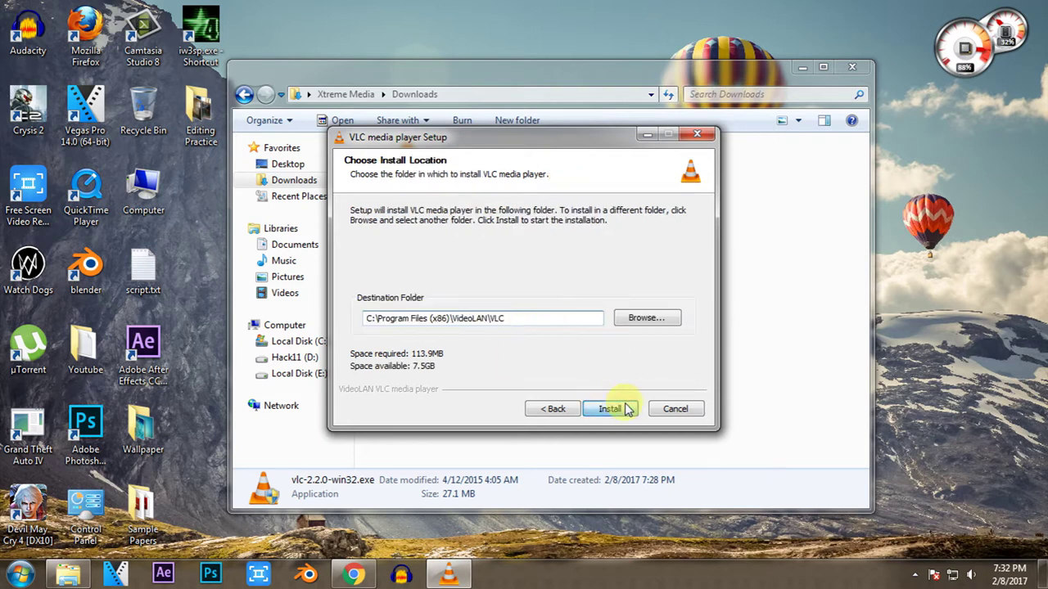
Install VLC in C:\Program Files (x86)\VideoLAN\VLC and finish the setup with Run VLC media player enabled.
left_click(611, 407)
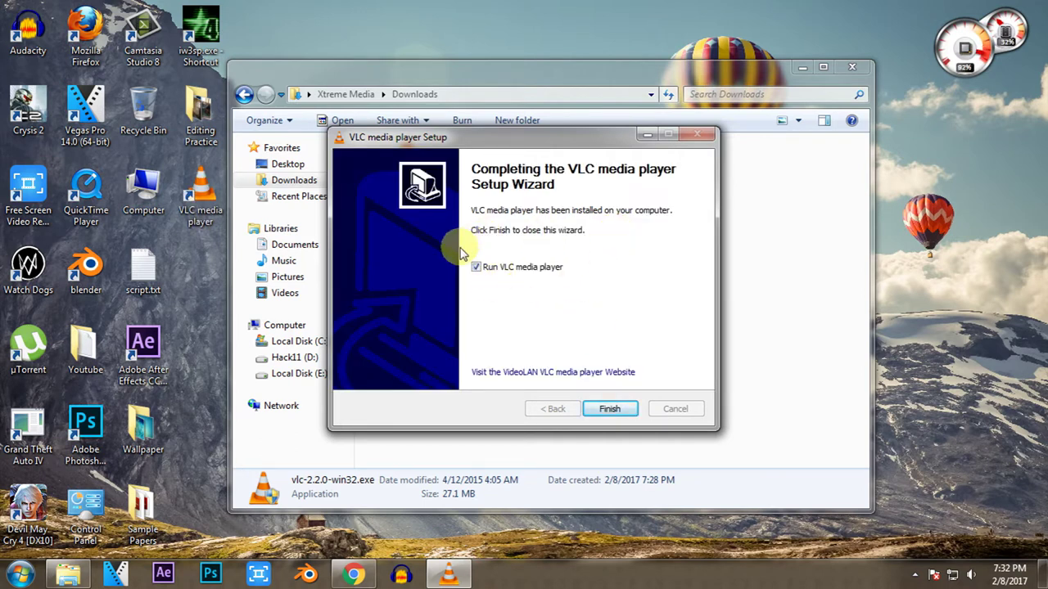
left_click(609, 409)
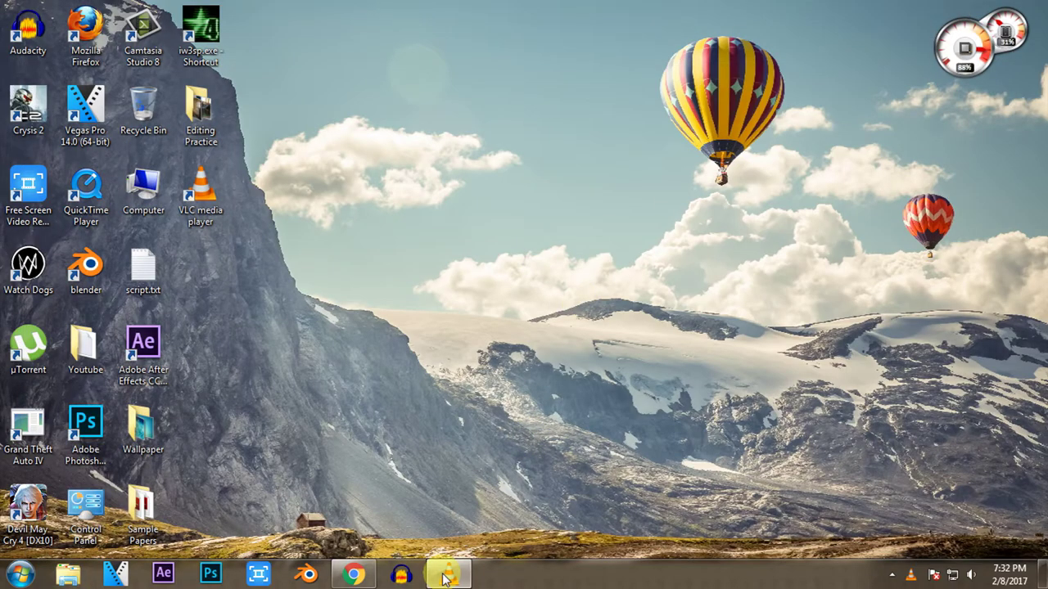
left_click(446, 572)
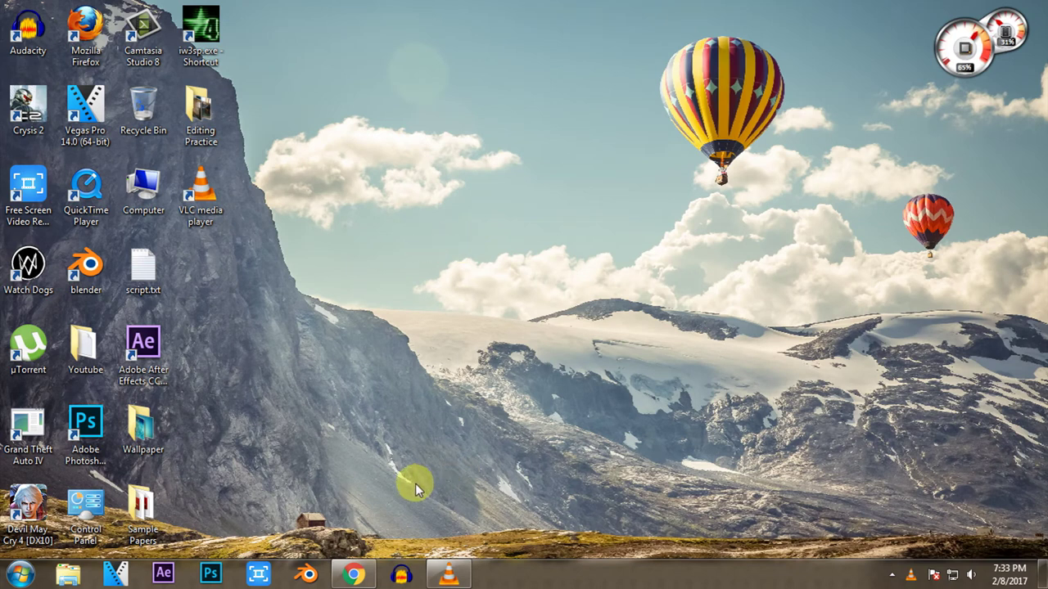
Play Wildlife.wmv from the Sample Videos folder of the Videos library and maximize the player window.
left_click(68, 577)
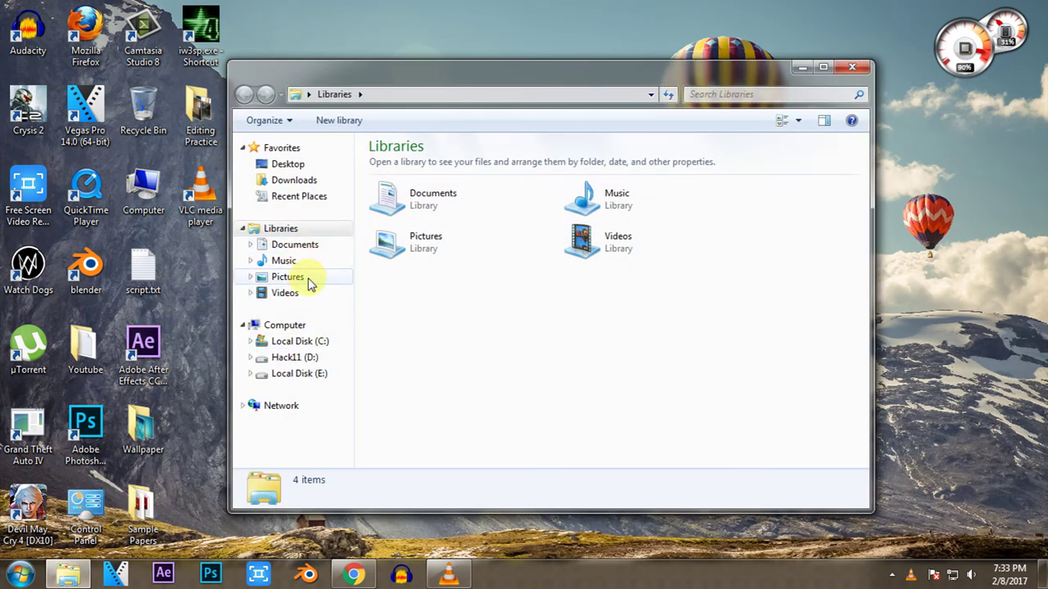
left_click(310, 293)
left_click(424, 216)
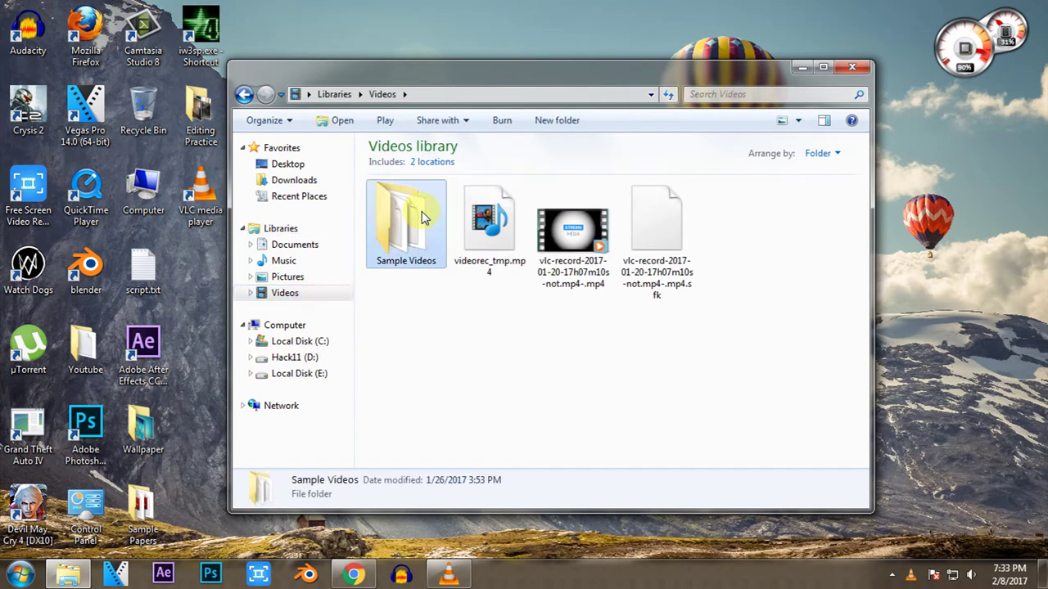
double_click(424, 217)
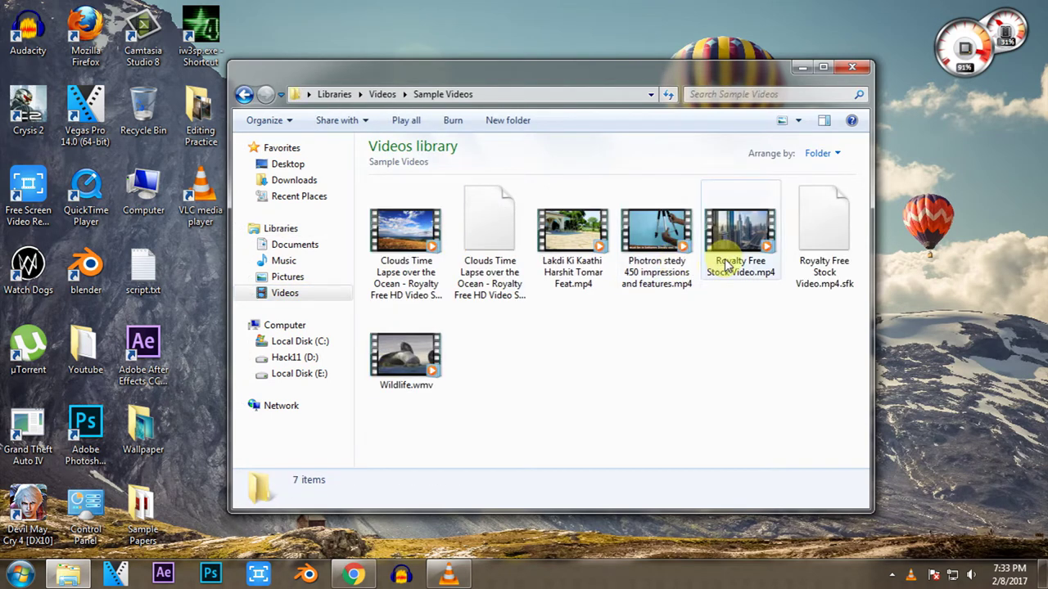
left_click(416, 358)
double_click(415, 357)
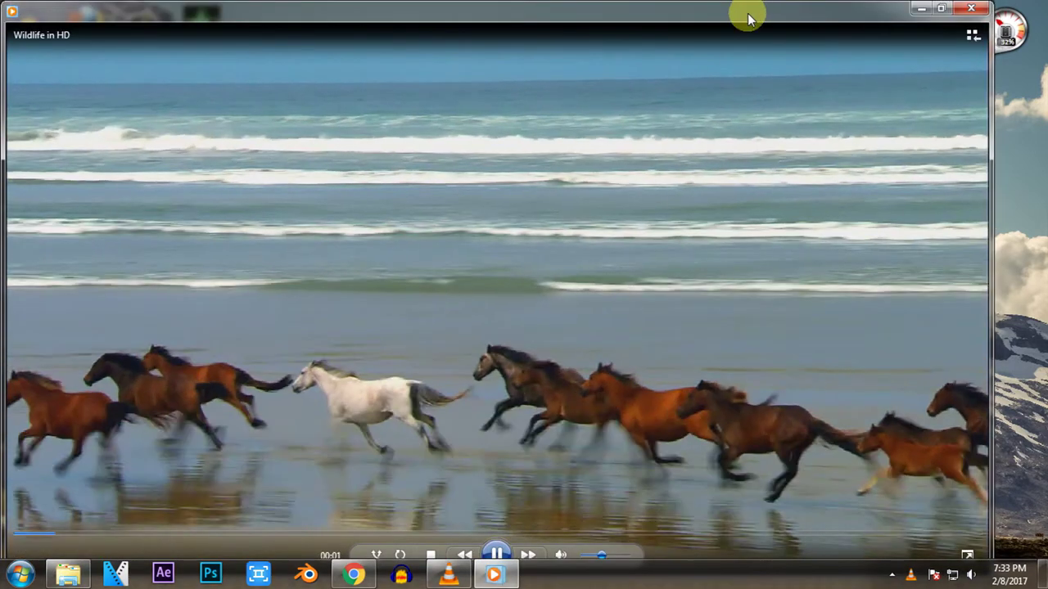
double_click(747, 13)
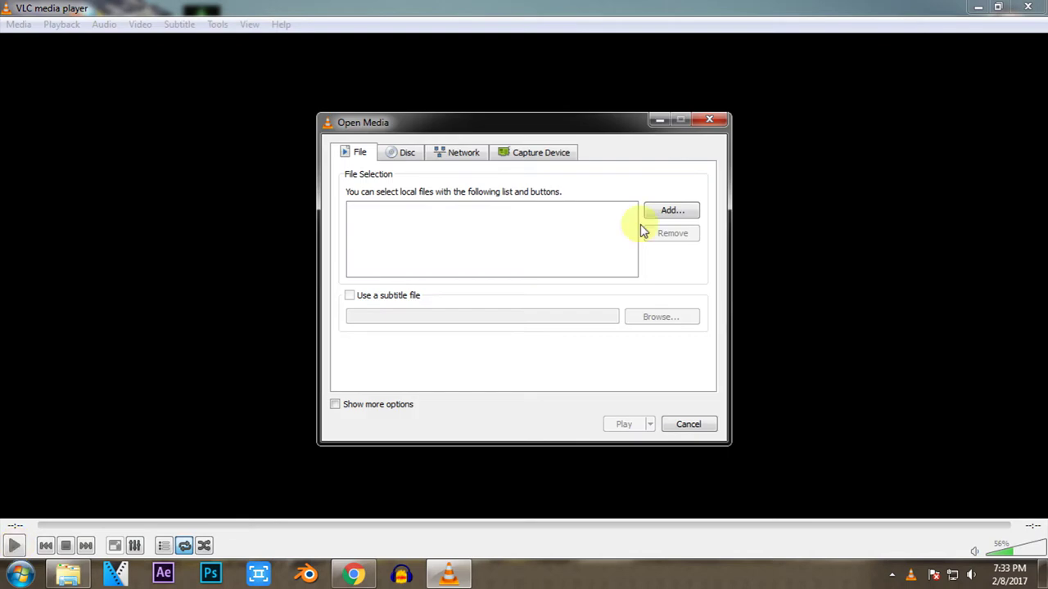
Add Wildlife.wmv from the Sample Videos folder of the Videos library to the Open Media file list.
left_click(672, 211)
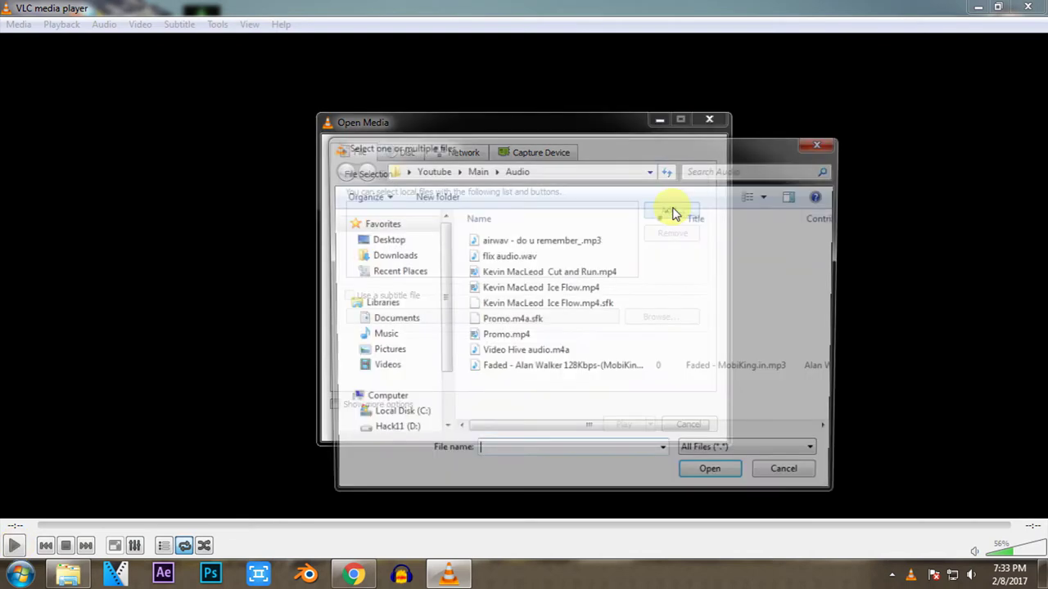
left_click(394, 369)
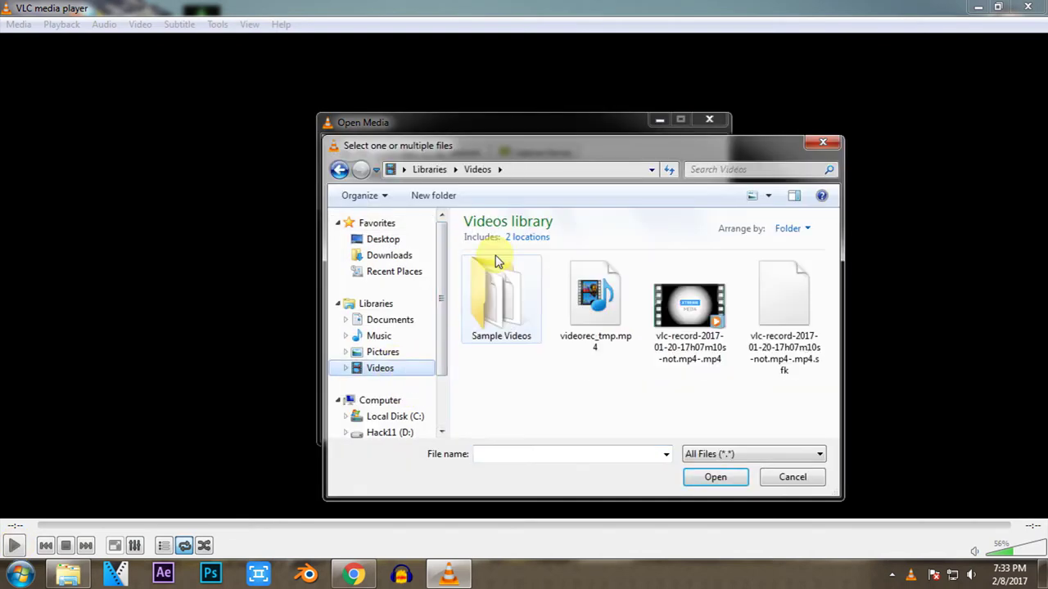
double_click(497, 288)
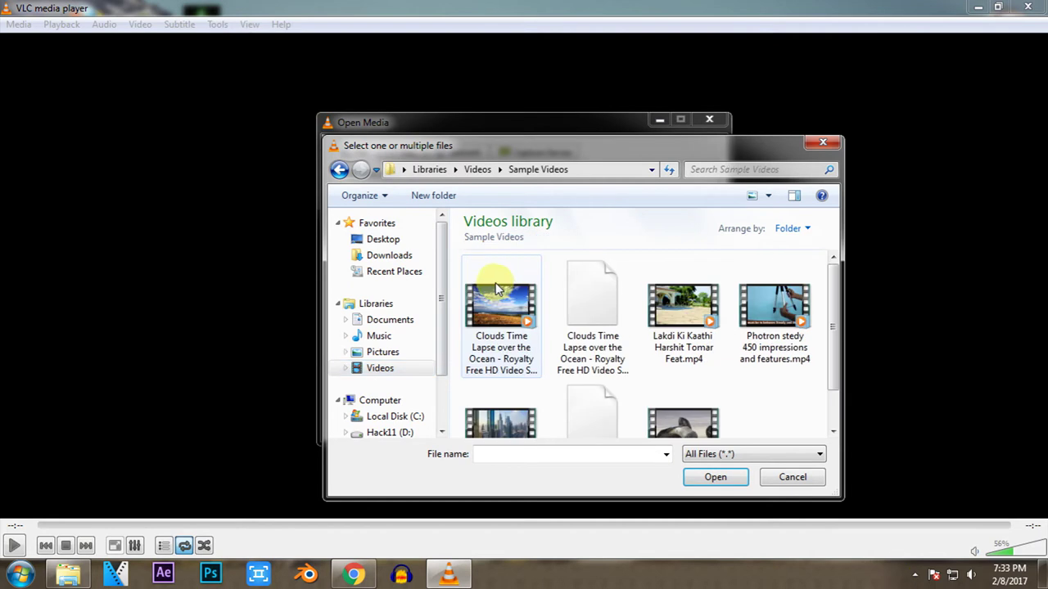
left_click(668, 422)
left_click(713, 479)
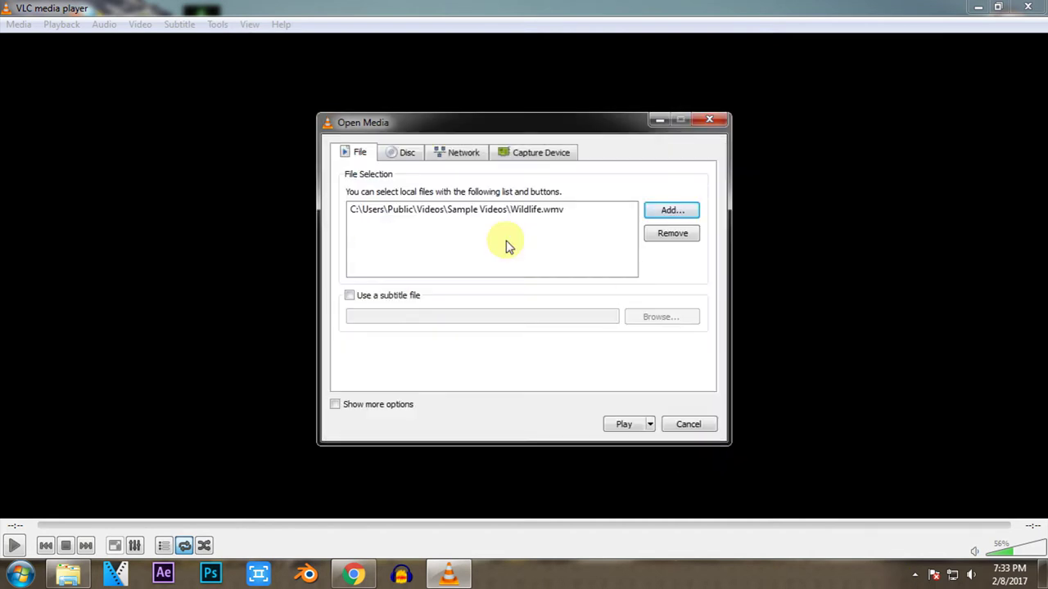
Choose to convert the added file and set the conversion profile to Video for Youtube SD.
left_click(652, 425)
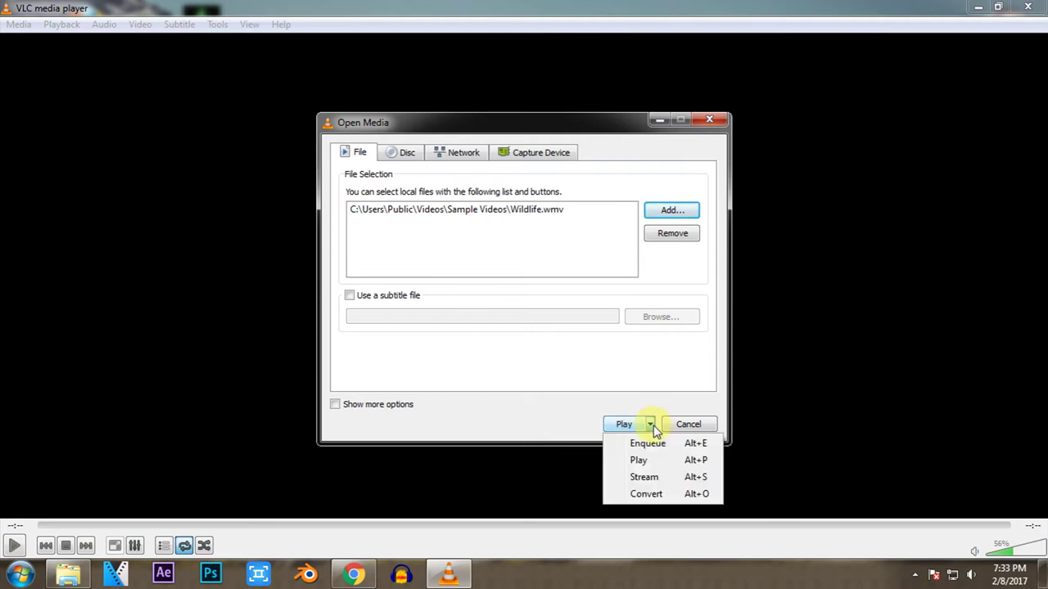
left_click(654, 495)
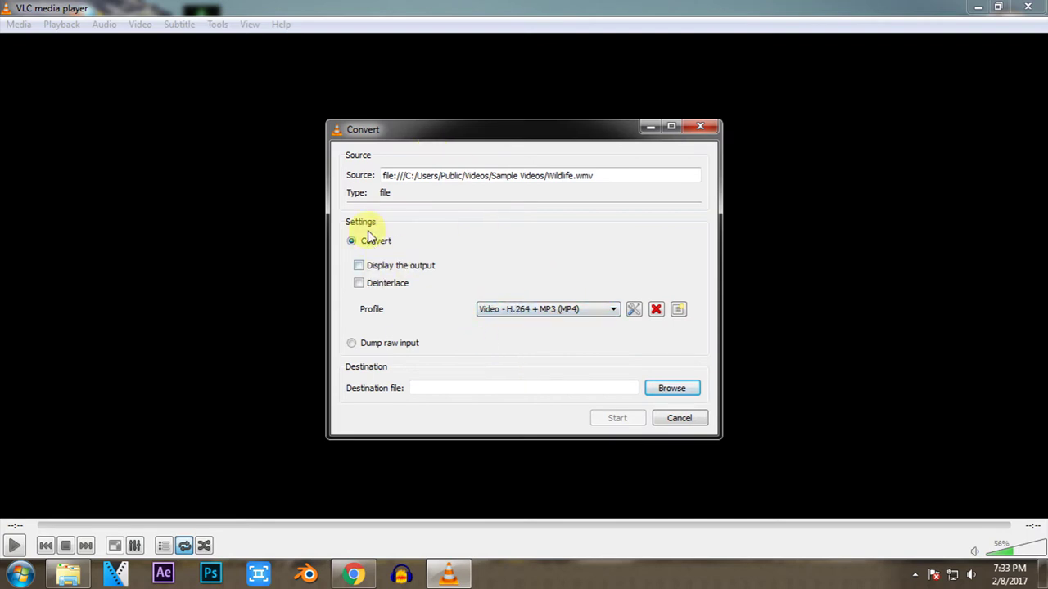
left_click(614, 312)
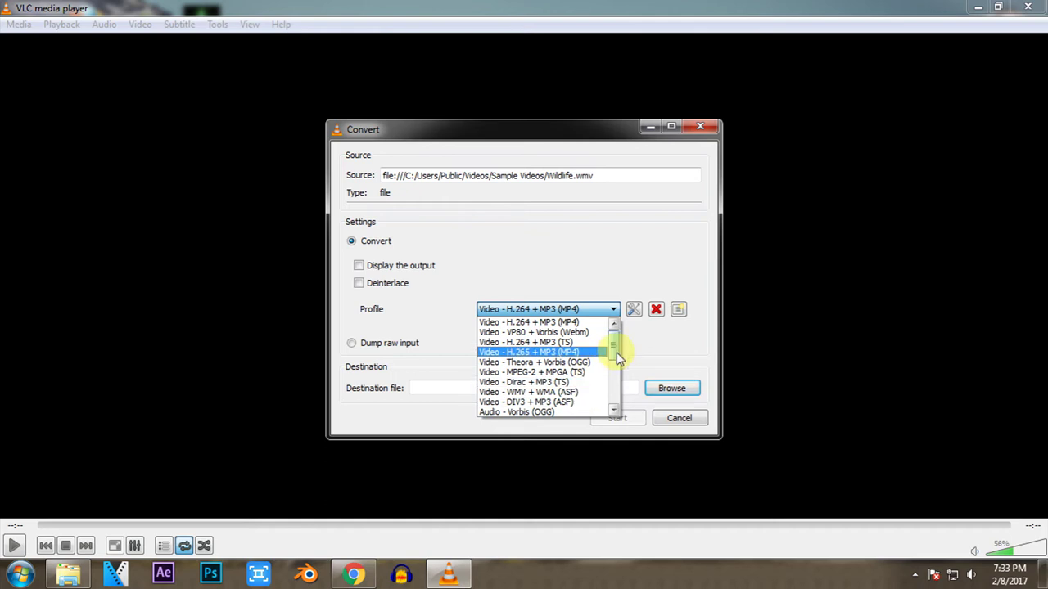
left_click_drag(618, 357, 620, 407)
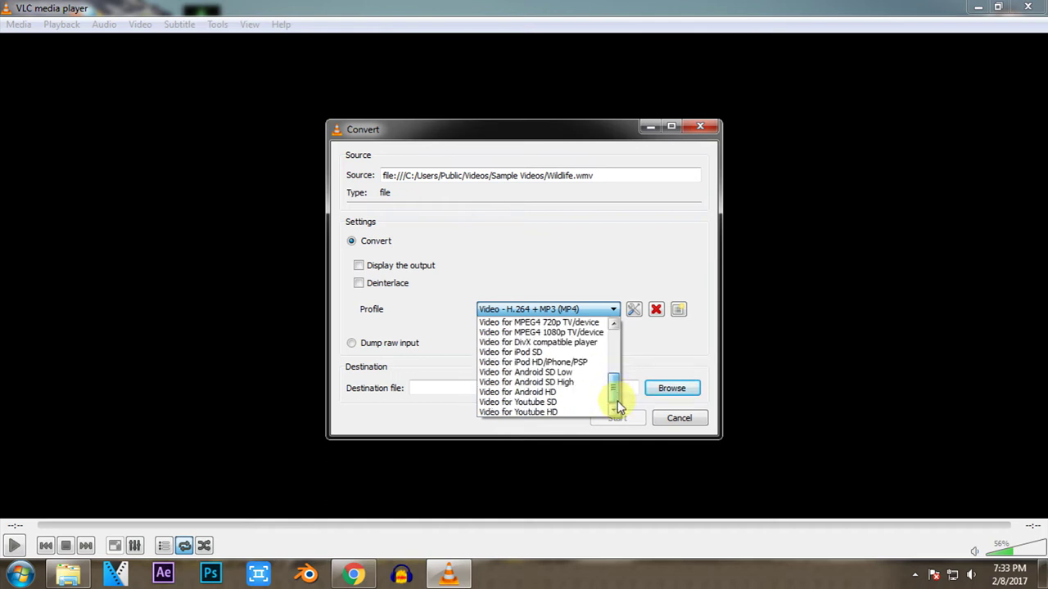
left_click(537, 405)
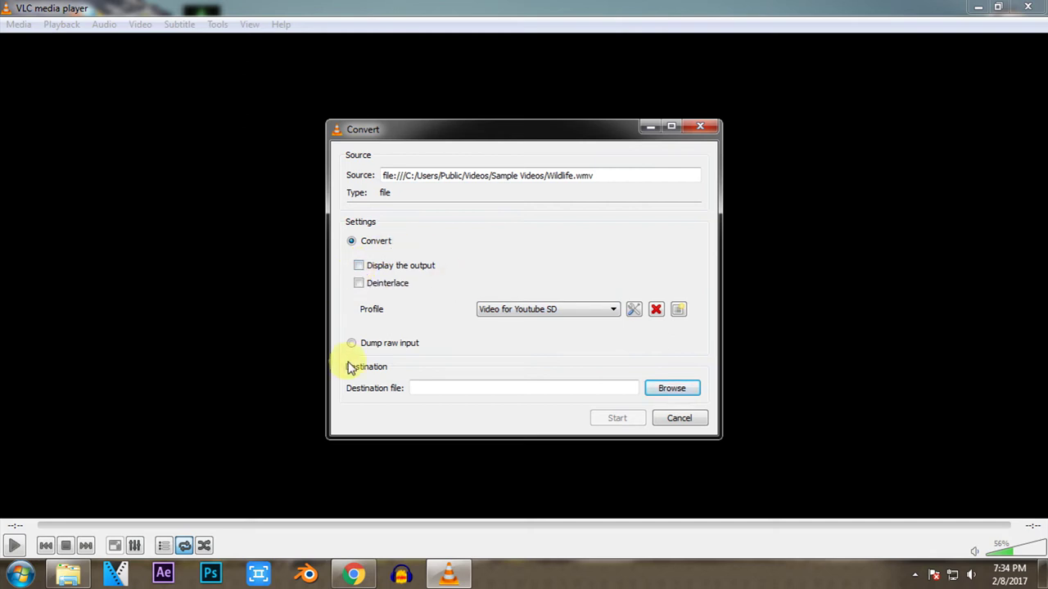
Set the destination file to an MP4 named trail on the Desktop and start the conversion.
left_click(685, 396)
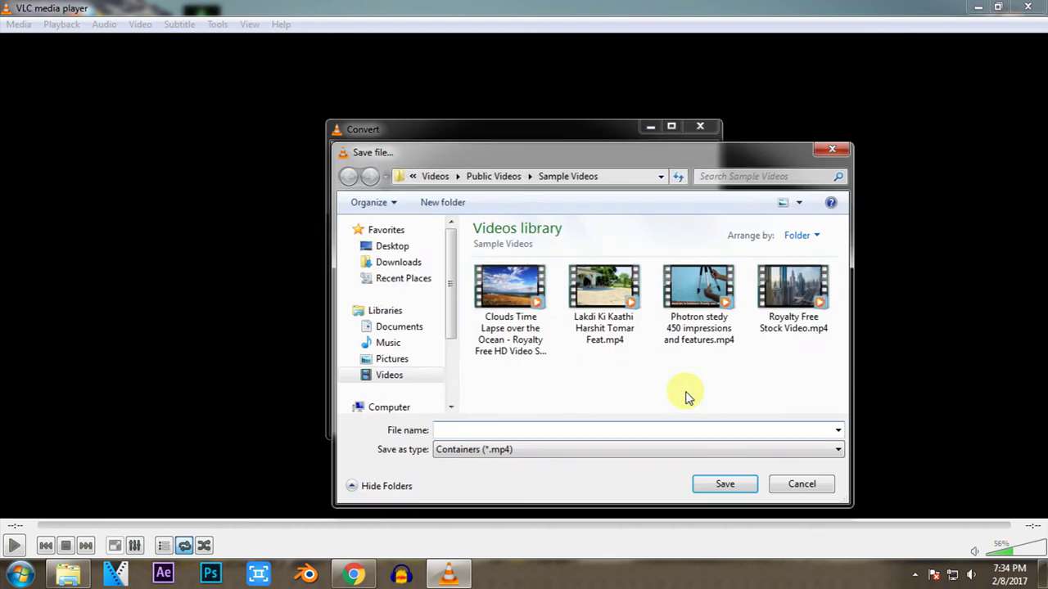
left_click(393, 248)
left_click(486, 430)
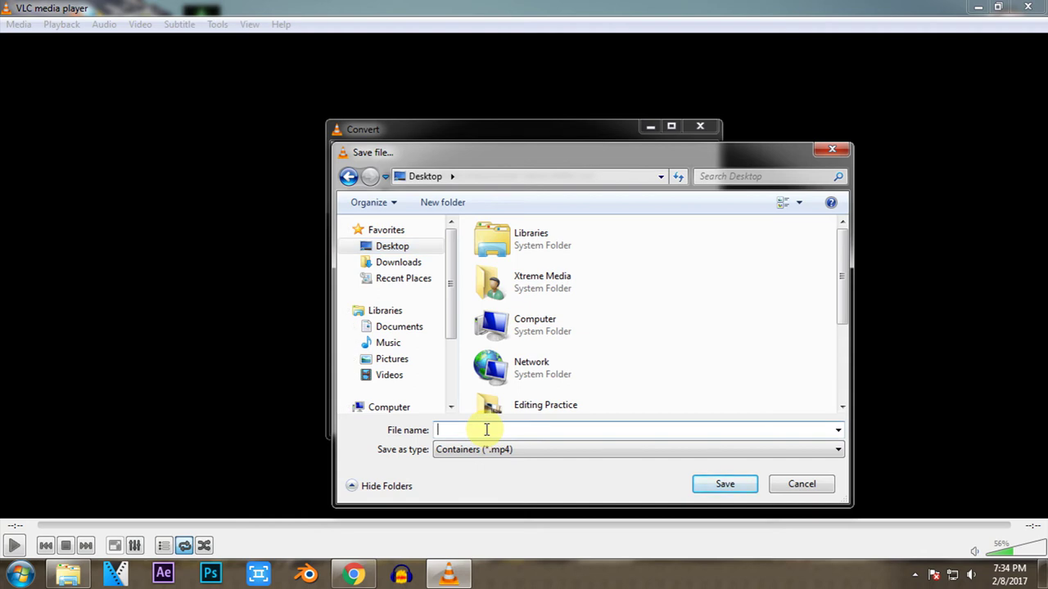
type("trail")
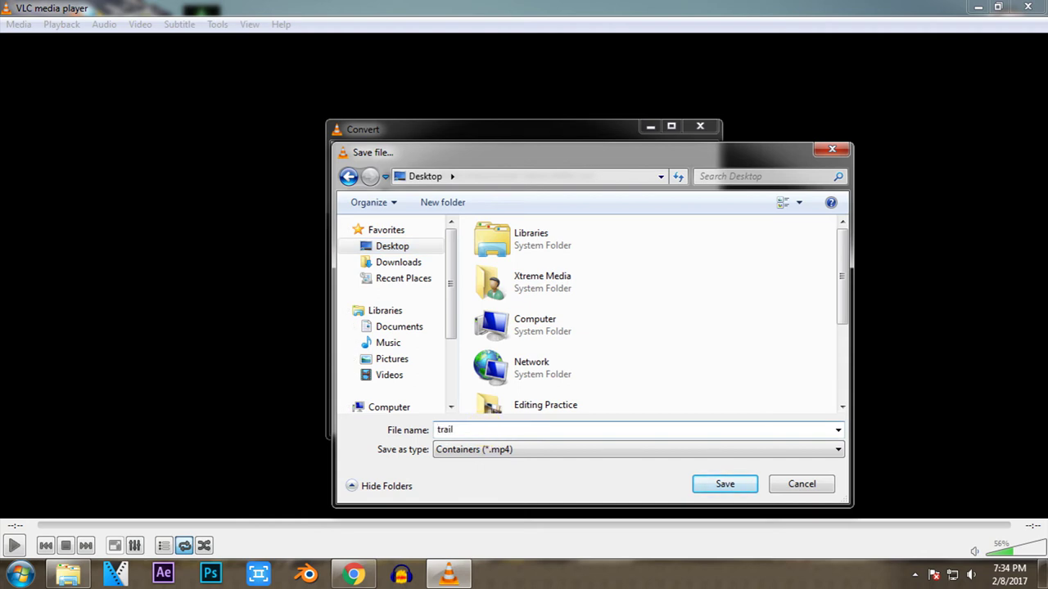
key("Tab")
left_click(725, 485)
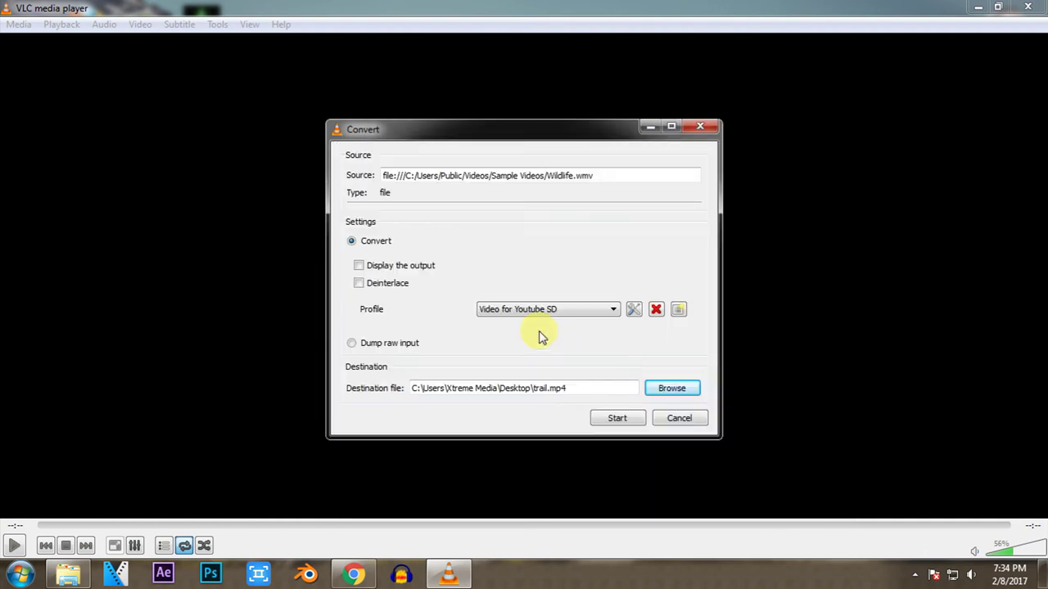
left_click(619, 419)
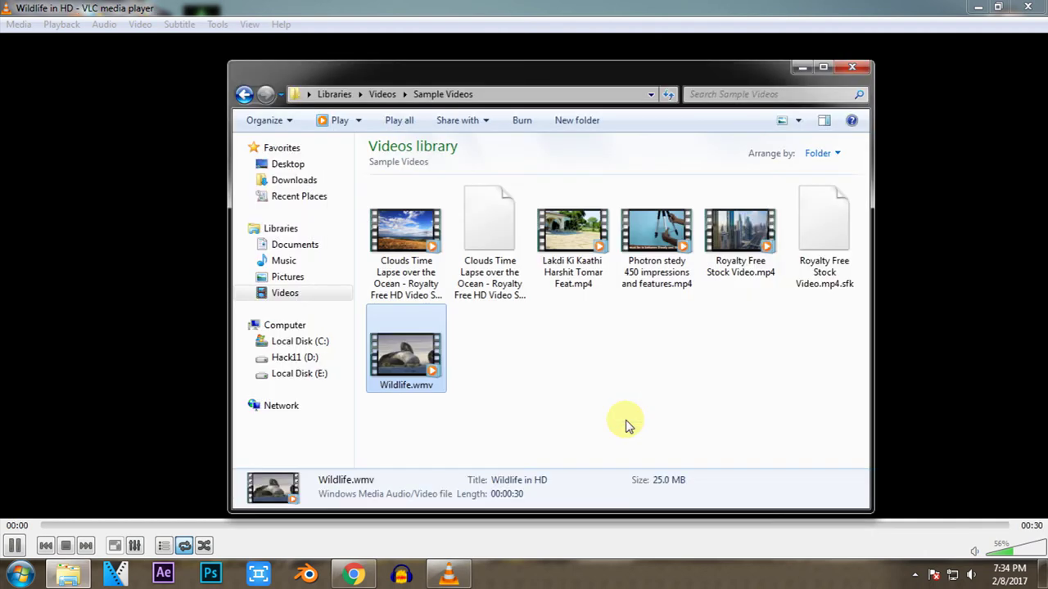
Minimize the Sample Videos folder window and play the converted trail.mp4 from the desktop.
left_click(805, 69)
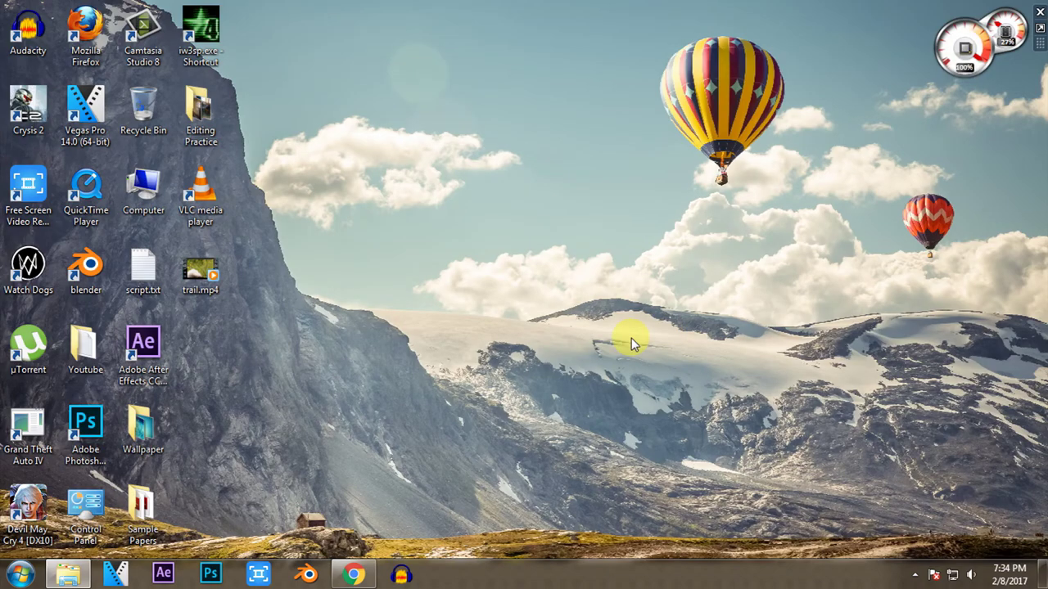
left_click(203, 274)
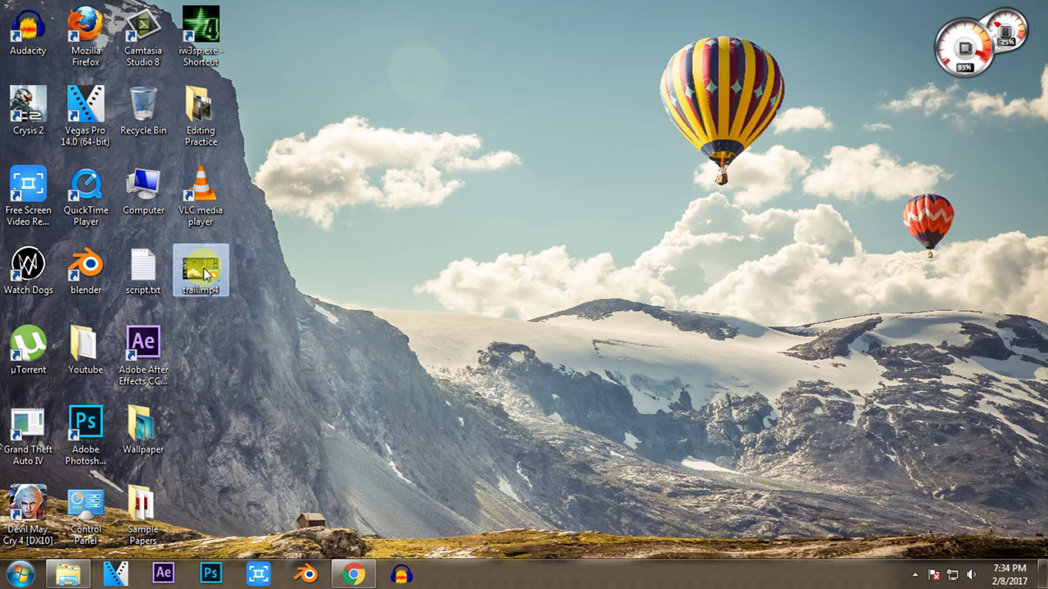
double_click(205, 274)
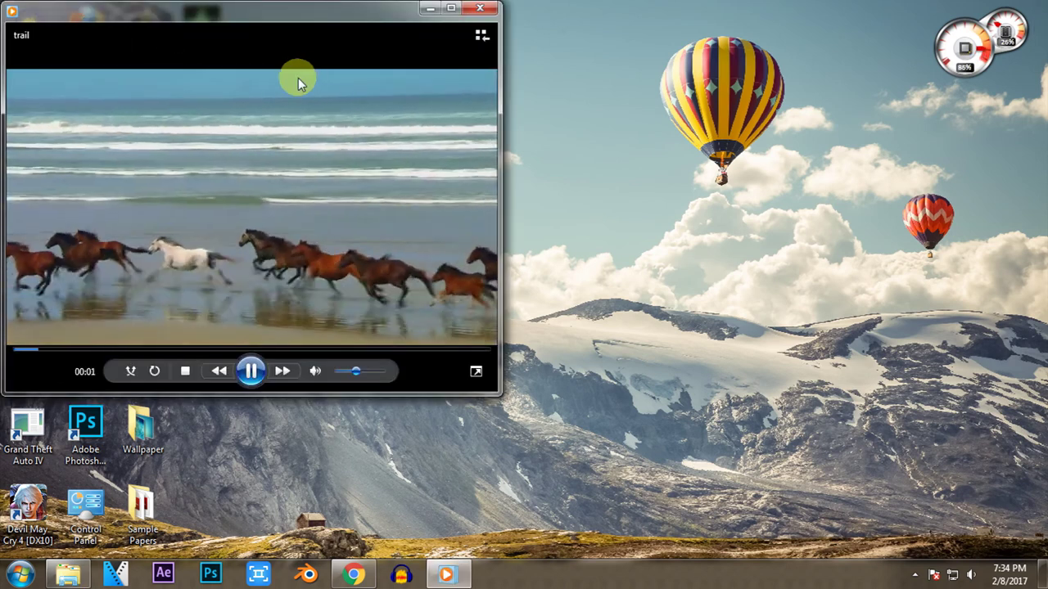
Check the converted video in a maximized and a restored player window, and close the player.
left_click(451, 7)
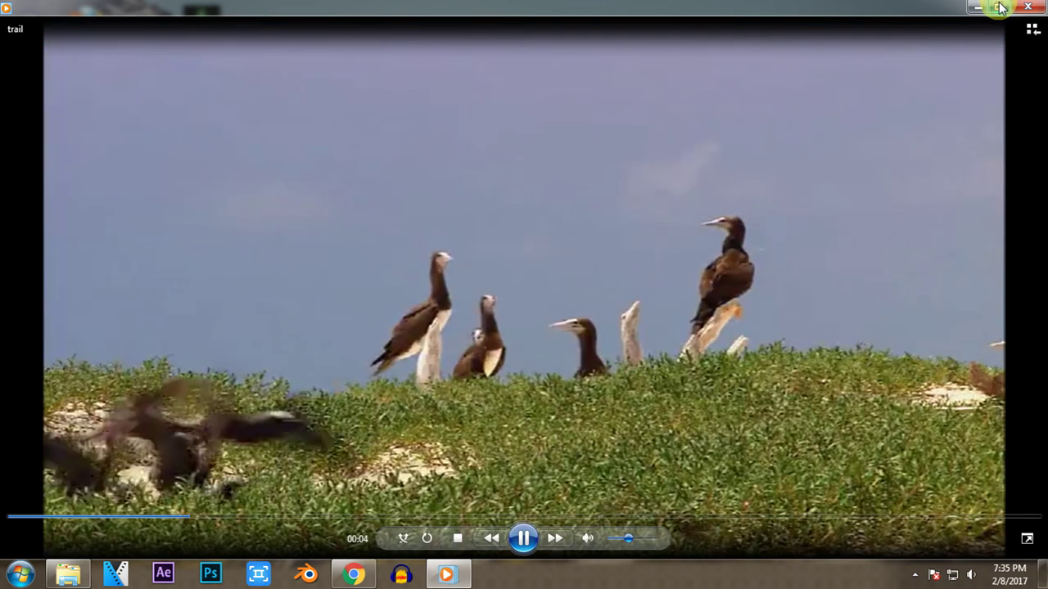
left_click(997, 7)
left_click_drag(362, 13, 483, 47)
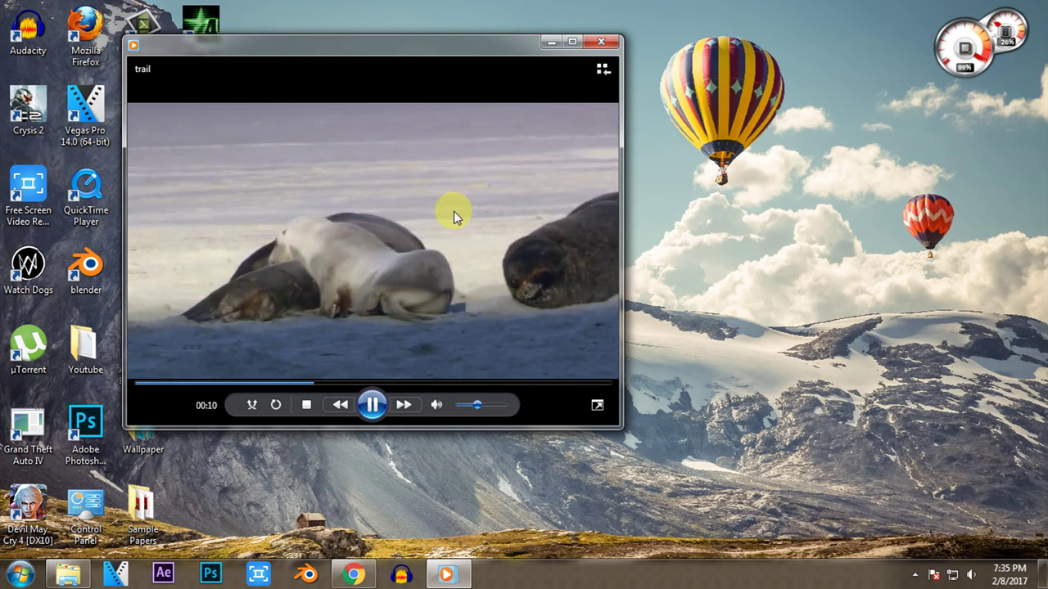
left_click(603, 53)
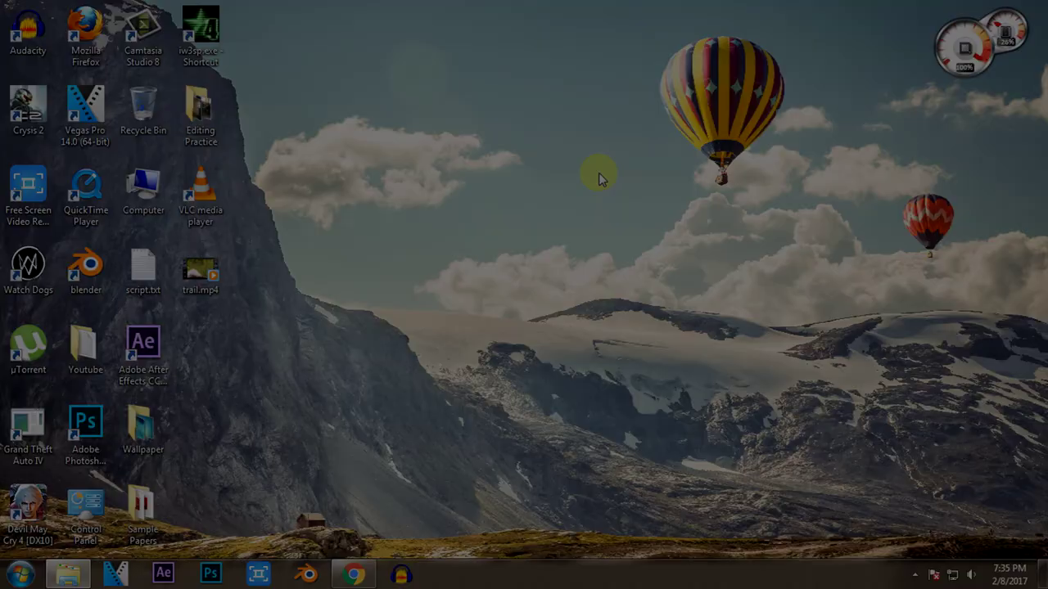